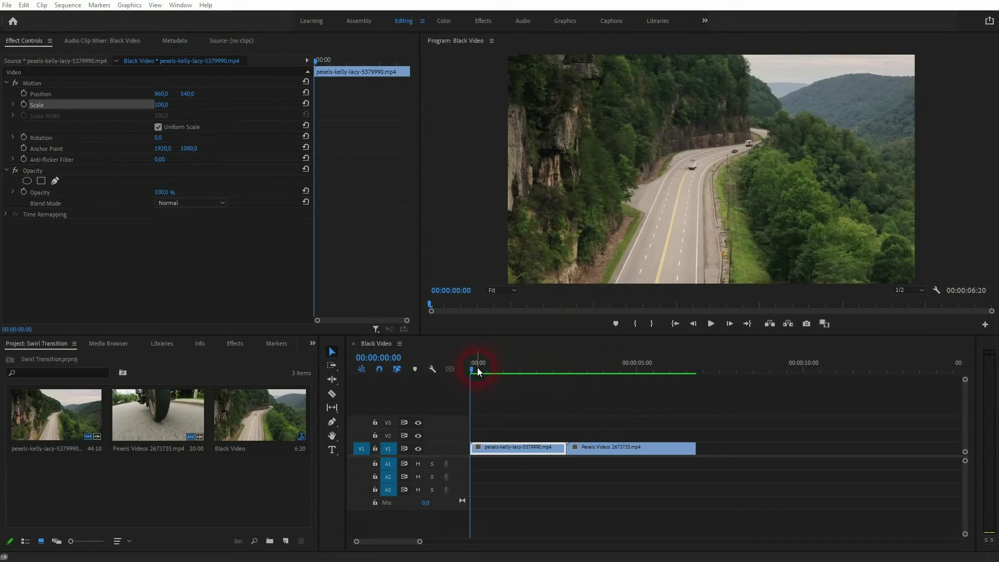
- Scrub the playhead to about 00:00:01:15 to preview the first road clip
drag(477, 369, 526, 387)
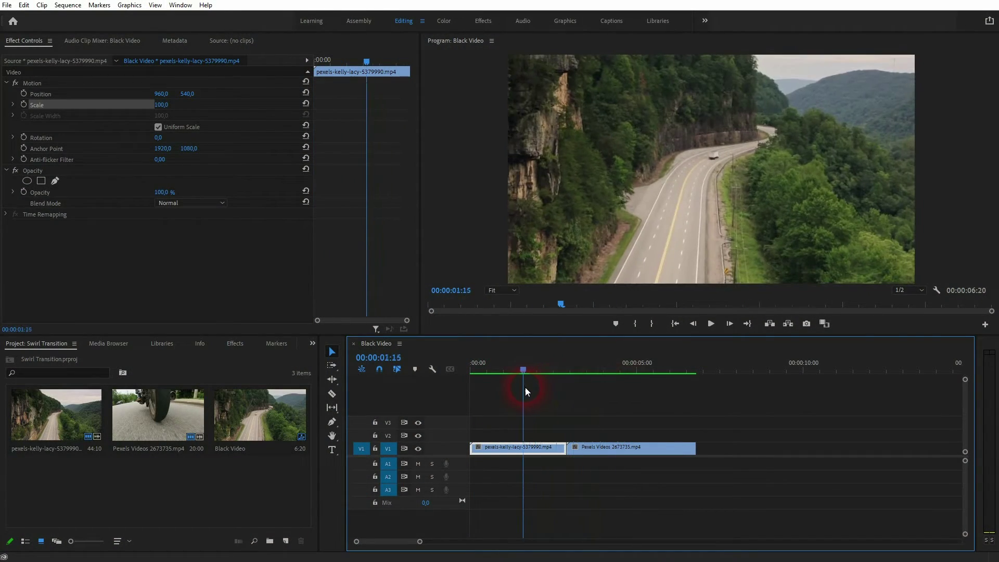
- Search the effects for 'iris', drop Iris Round on the V1 cut, and scrub to preview it
click(236, 343)
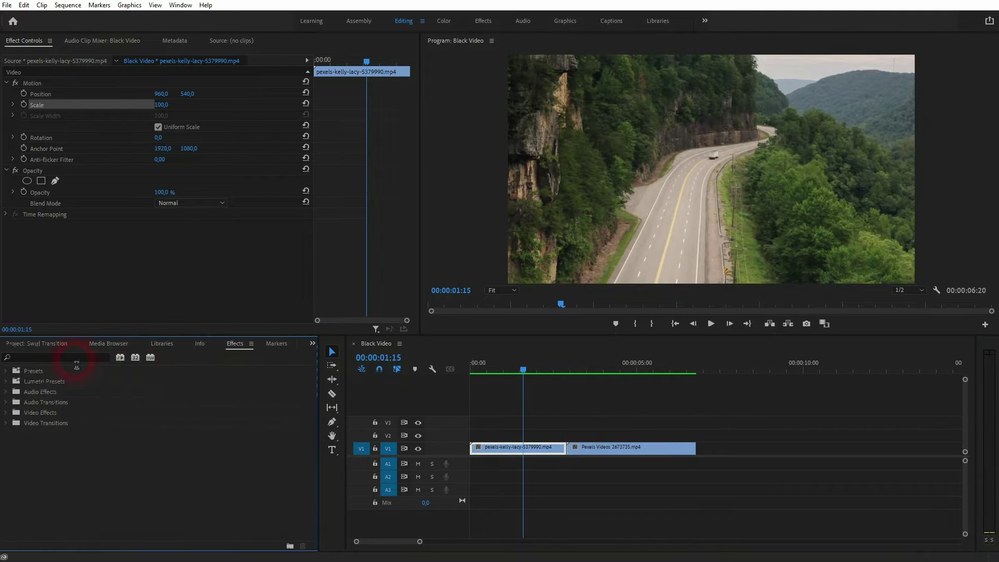
click(76, 359)
text(iris)
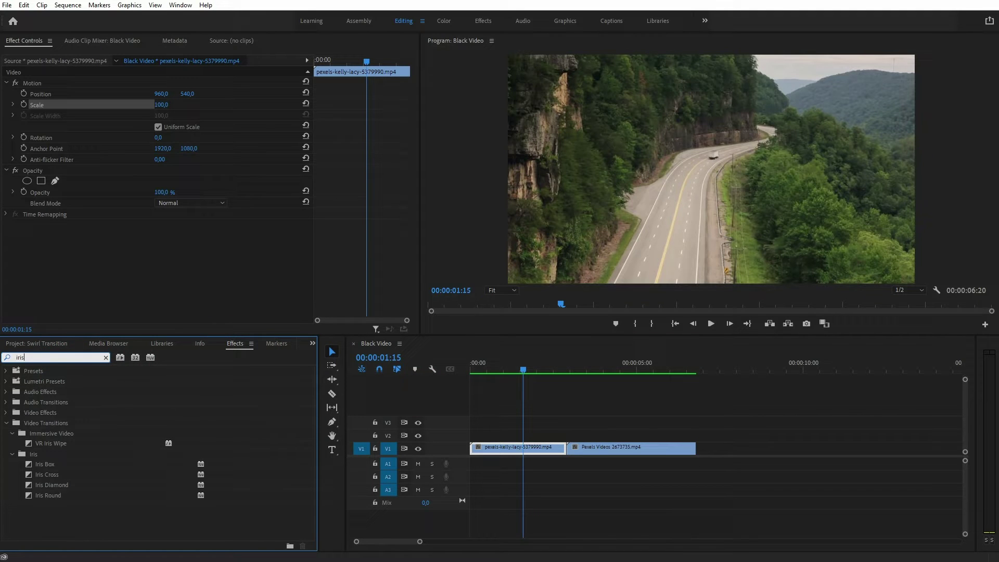
click(3, 453)
click(33, 456)
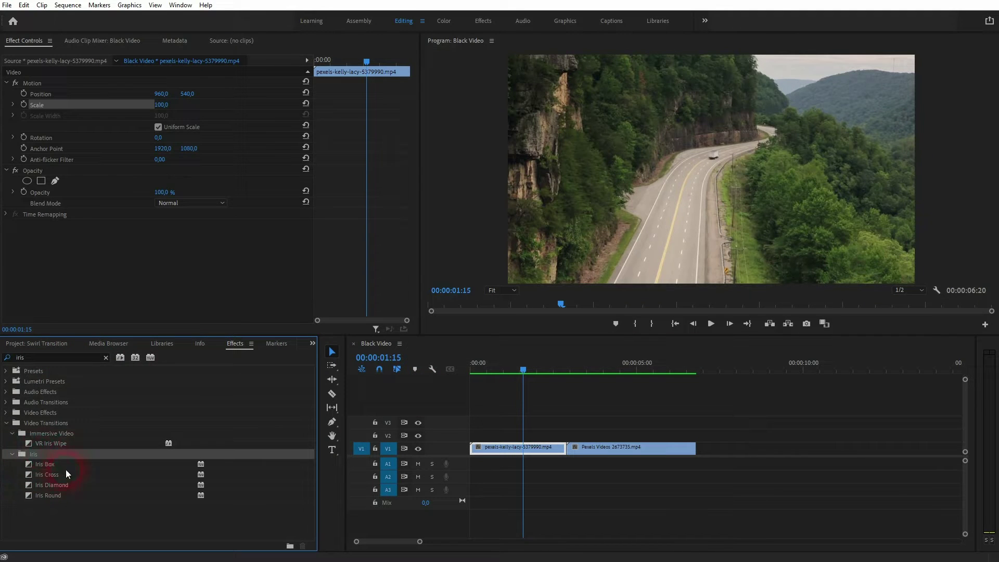
drag(54, 497, 574, 453)
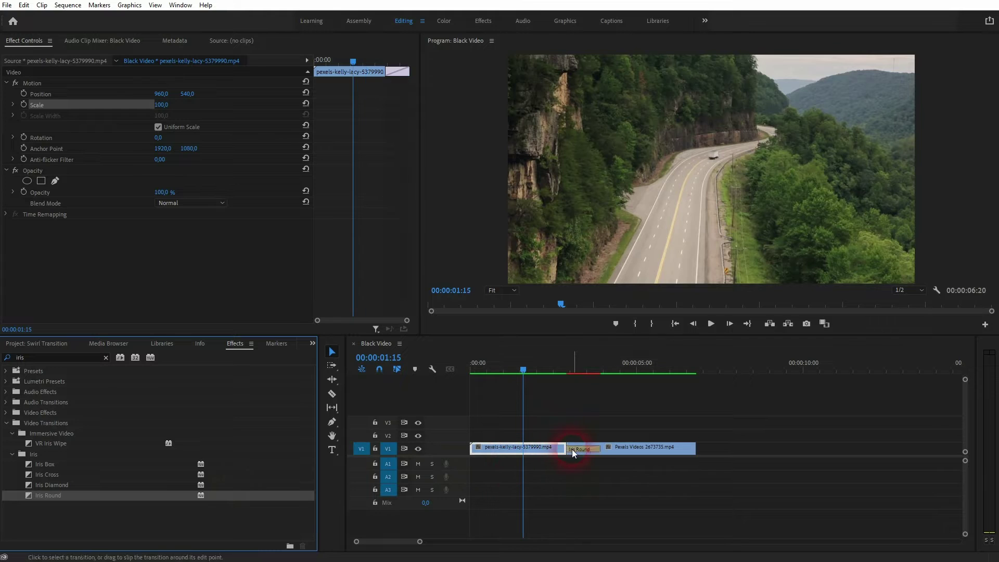
drag(523, 363, 579, 384)
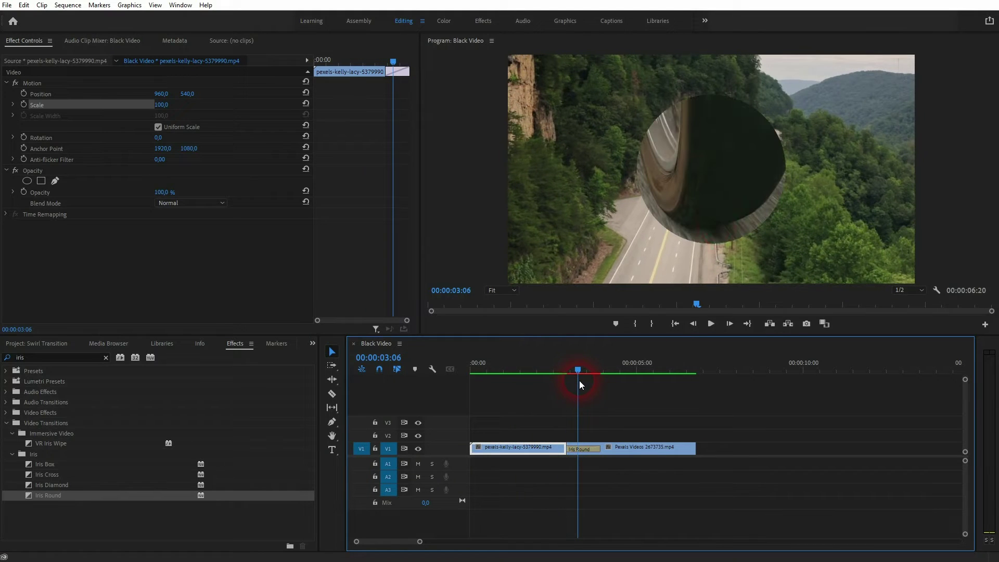
- Set the Iris Round transition's alignment to Center at Cut, then scrub back before the cut
click(591, 448)
click(155, 103)
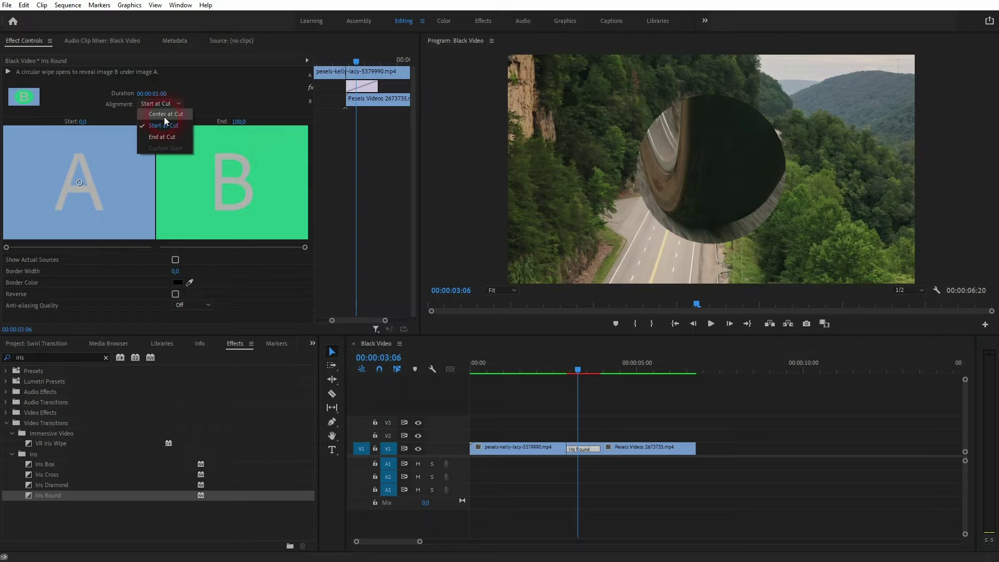
click(164, 116)
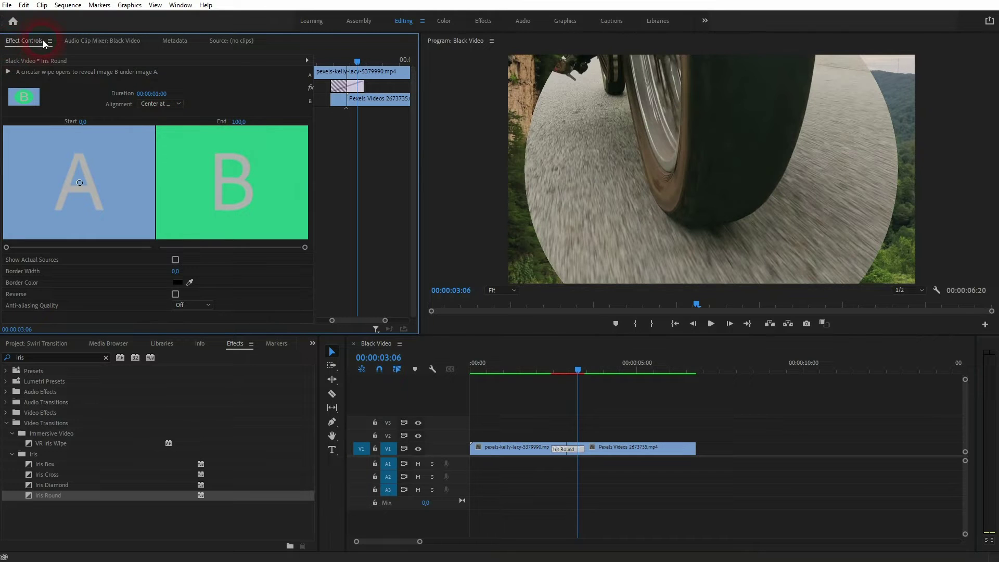
click(577, 370)
drag(577, 368, 552, 371)
click(705, 185)
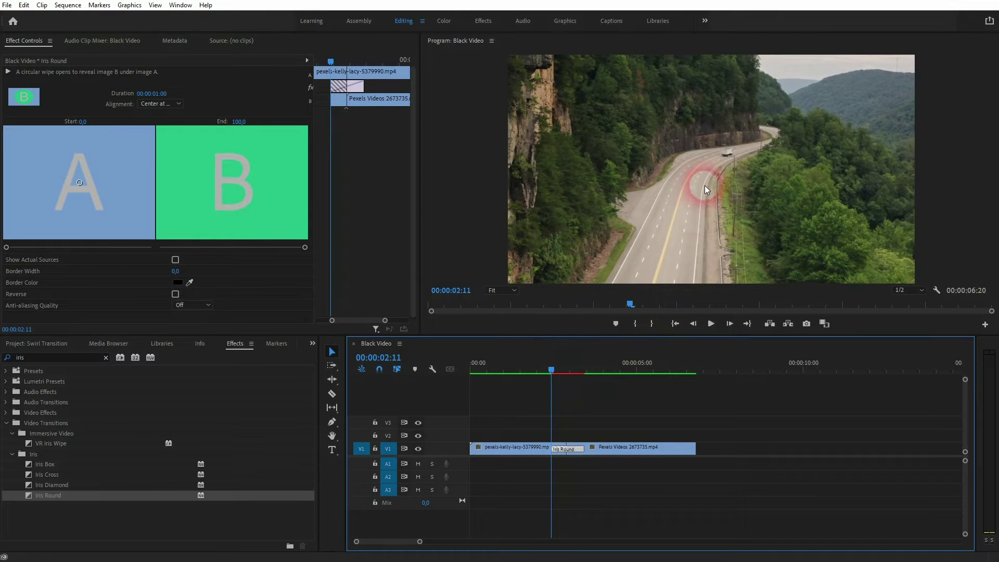
key(Left)
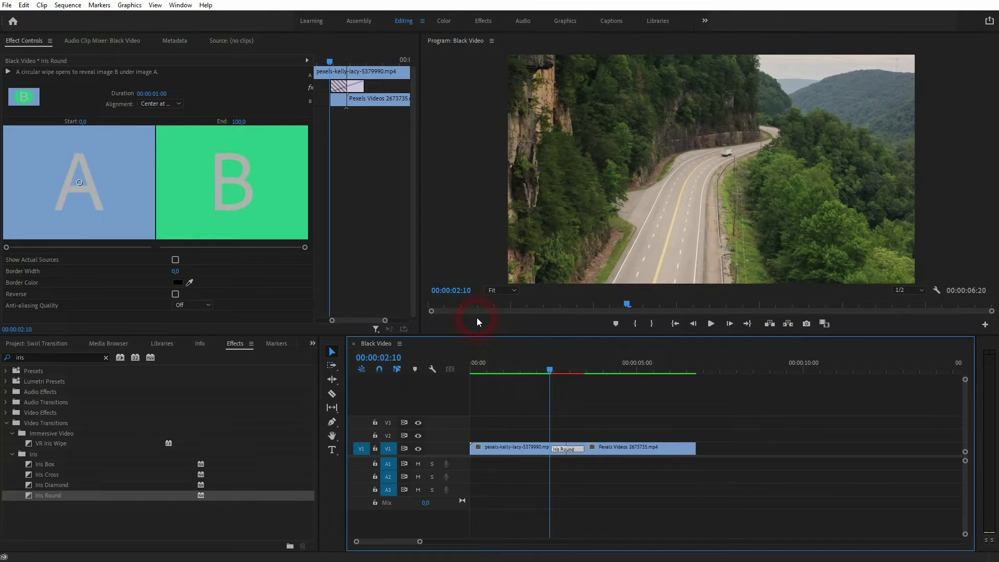
- Check the Iris Round transition's duration value in Effect Controls
click(26, 357)
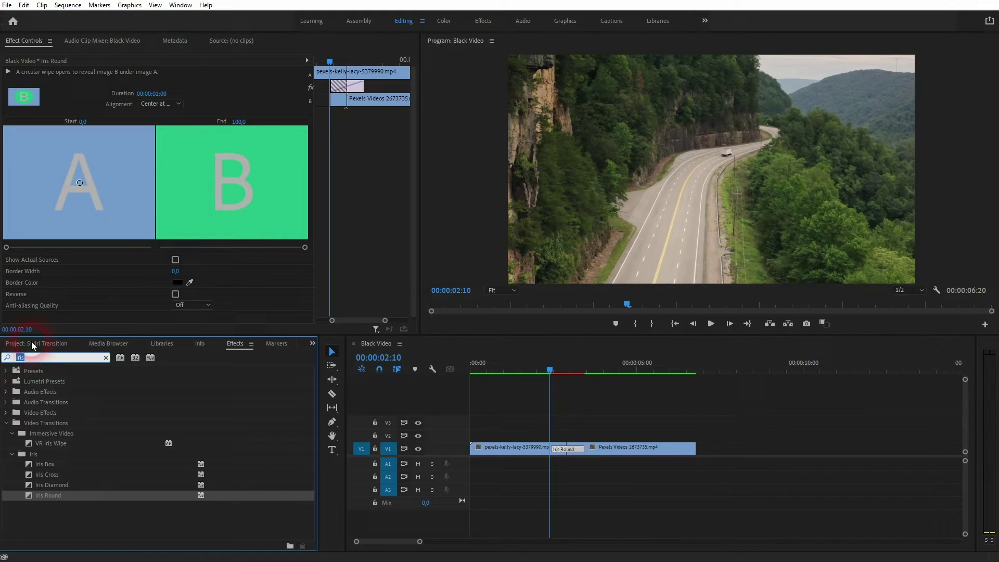
click(170, 76)
click(160, 95)
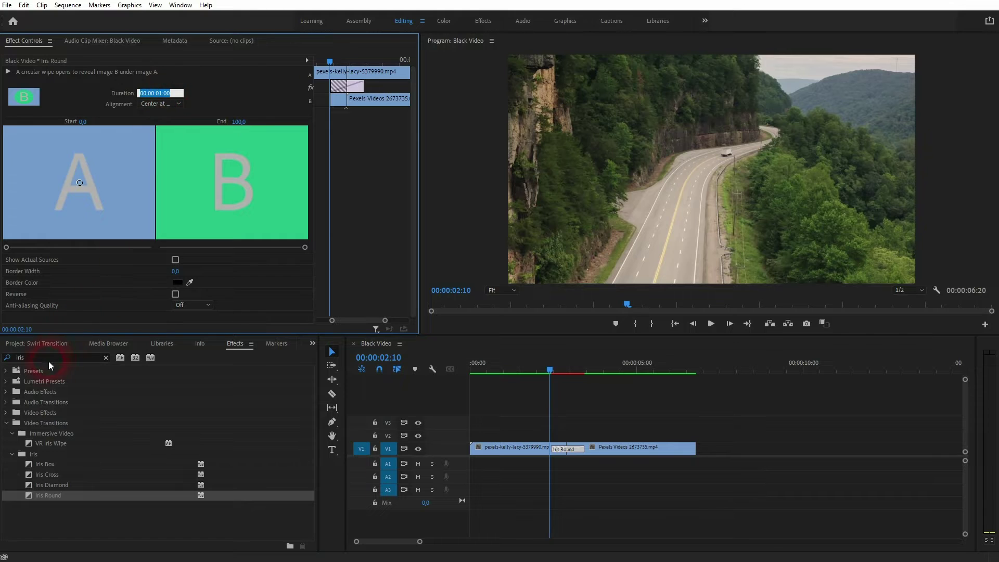
- Search the effects for 'tw' and drag Distort > Twirl onto the first road clip
click(14, 359)
text(to)
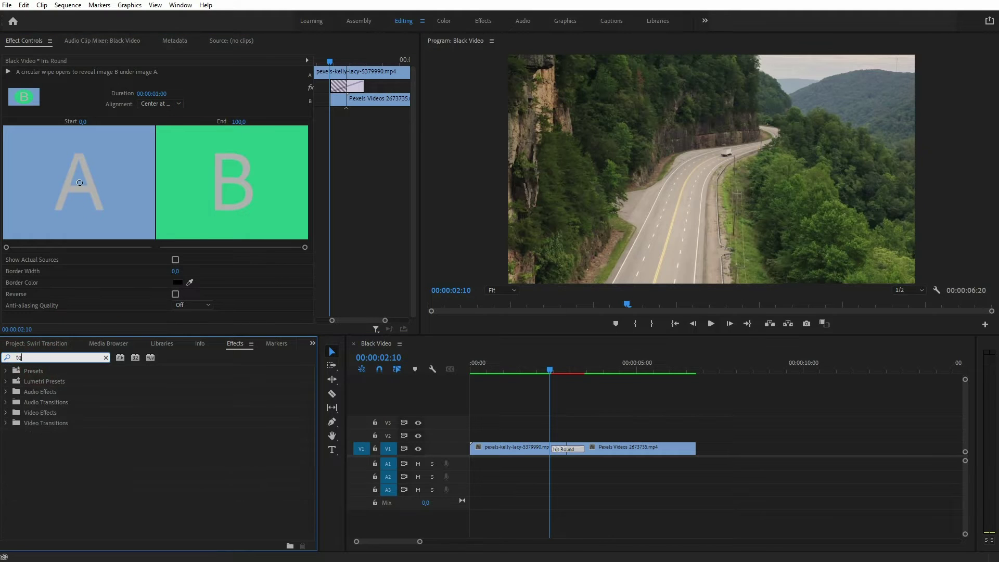
key(BackSpace)
text(wirl)
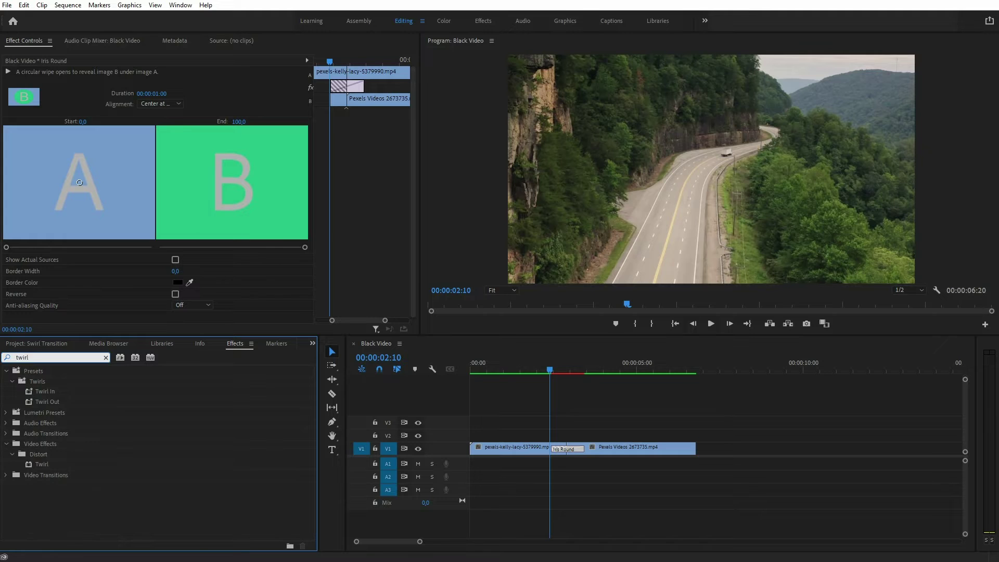
click(42, 454)
drag(41, 464, 519, 449)
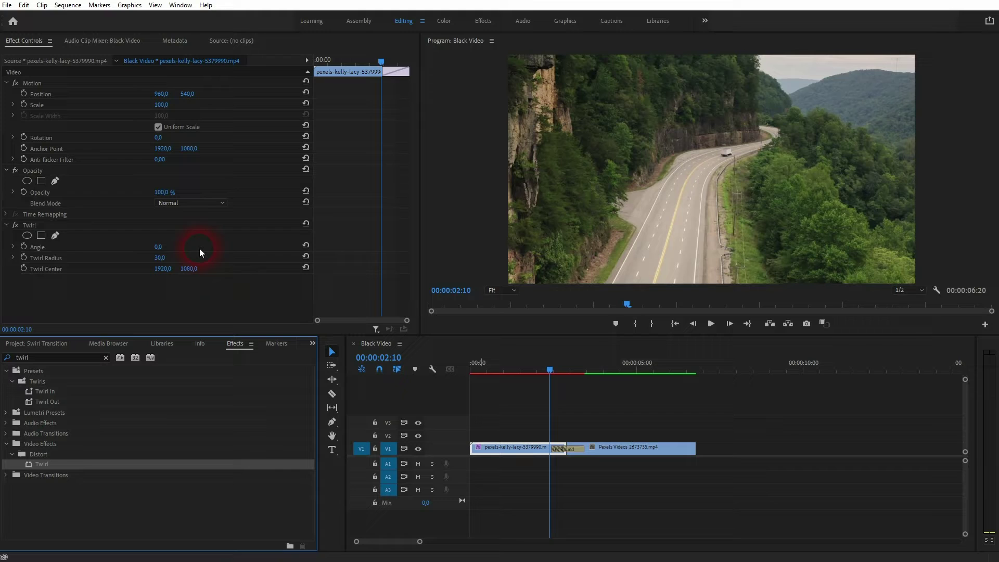
click(25, 226)
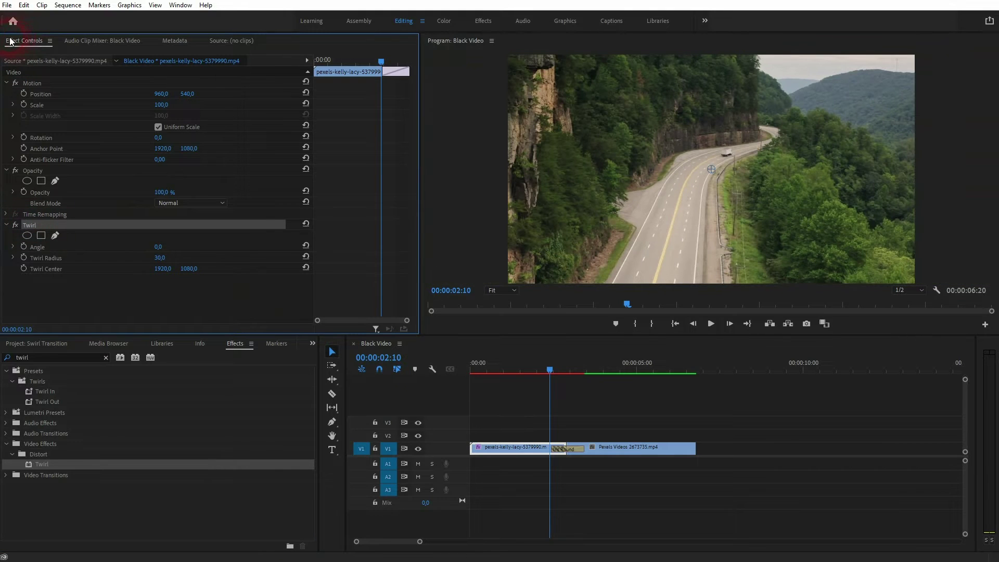
click(180, 5)
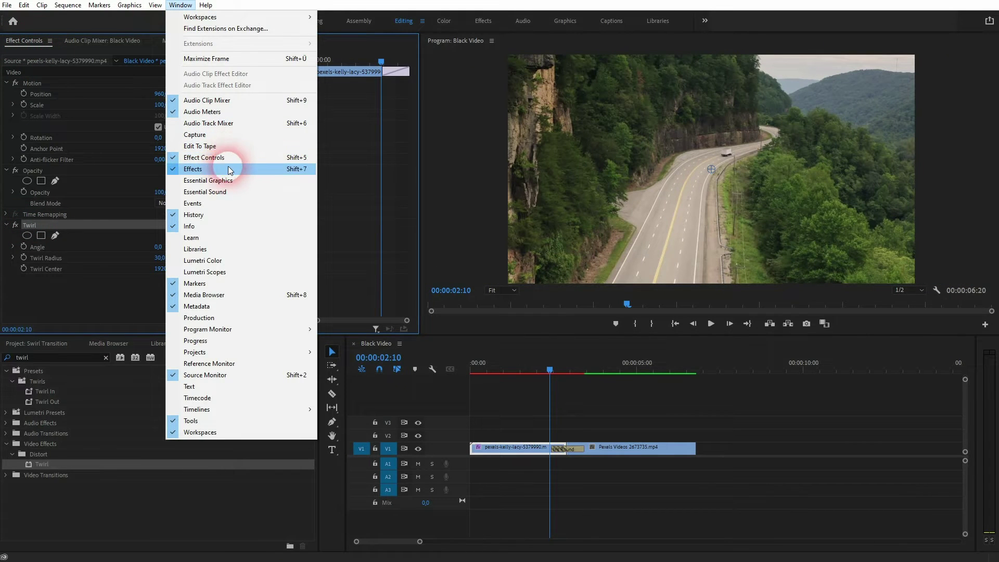
click(39, 221)
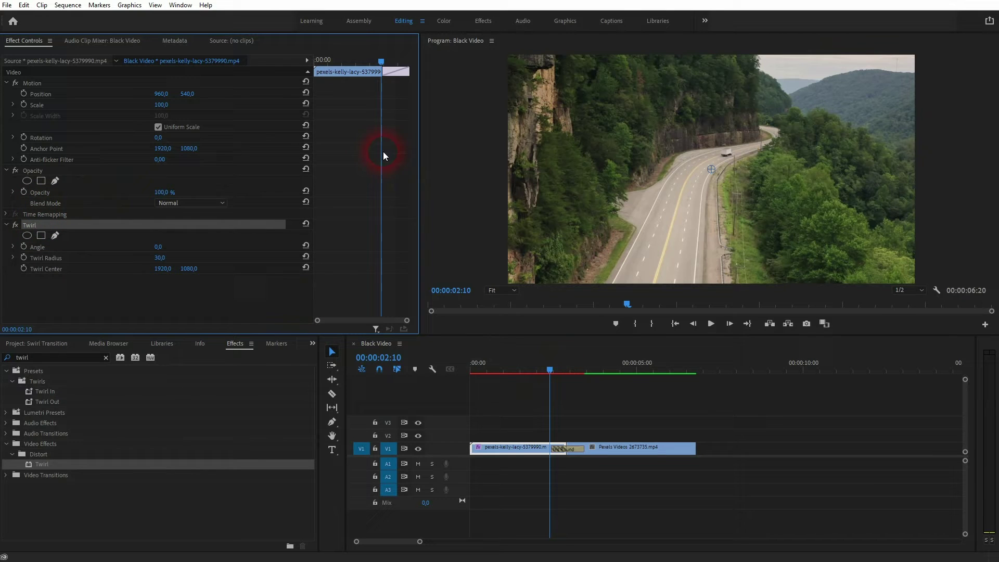
drag(380, 60, 374, 61)
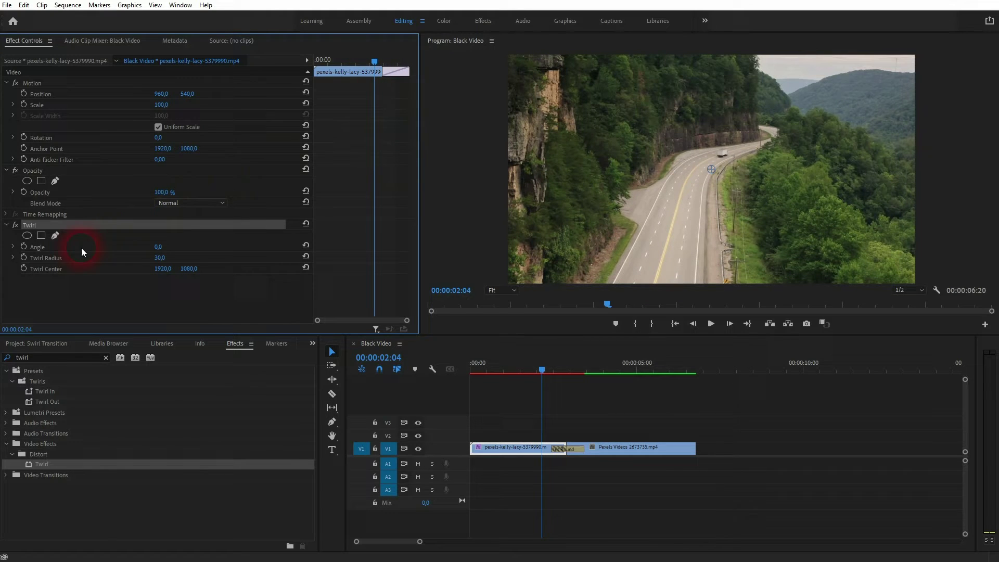
- Keyframe the Twirl Angle at 0° at 00:00:02:04 and 360° at 00:00:03:10
click(23, 247)
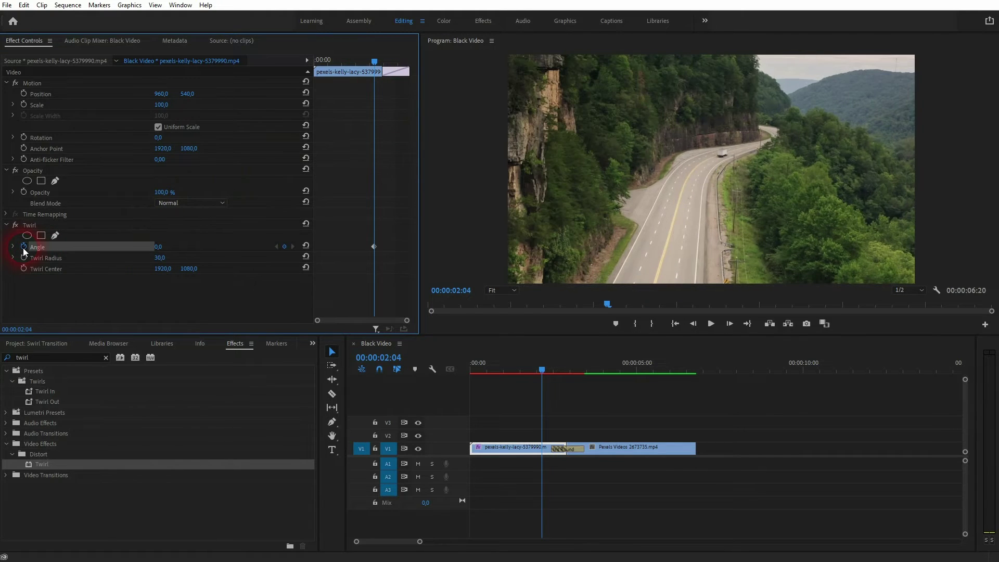
drag(376, 60, 411, 61)
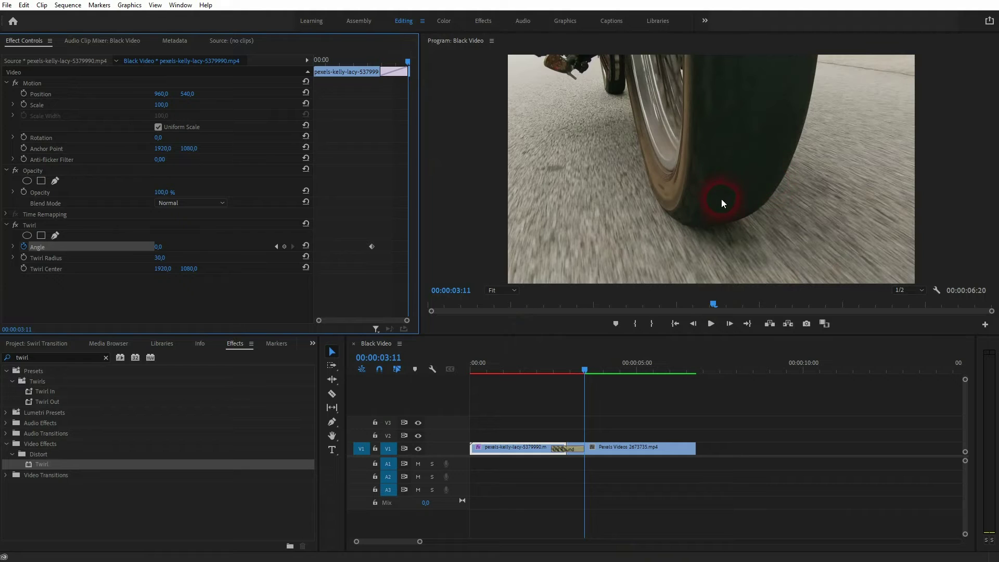
click(162, 248)
text(360)
click(171, 248)
- Play the sequence from before the transition and scrub back into it to review the swirl
drag(408, 61, 346, 70)
click(401, 168)
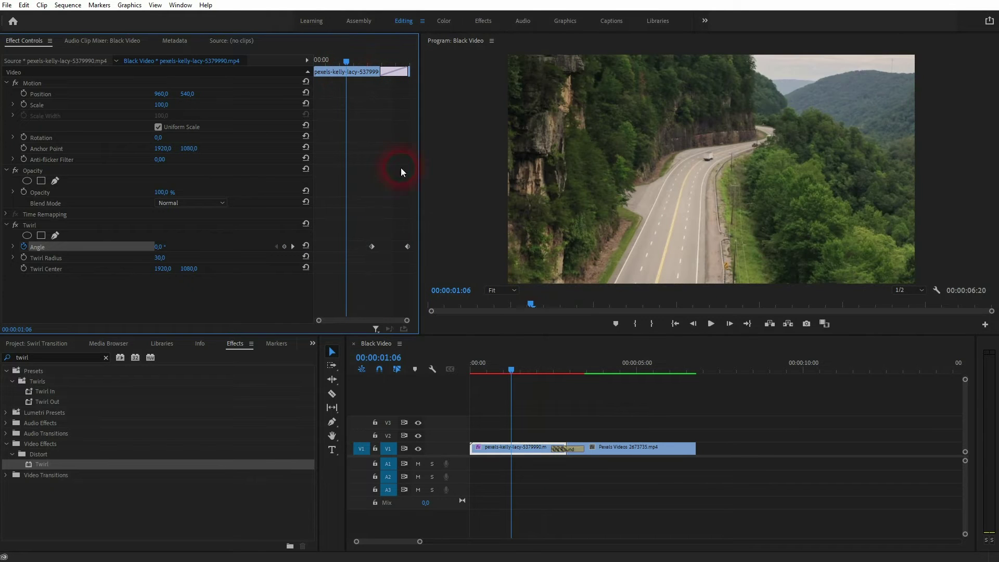
key(space)
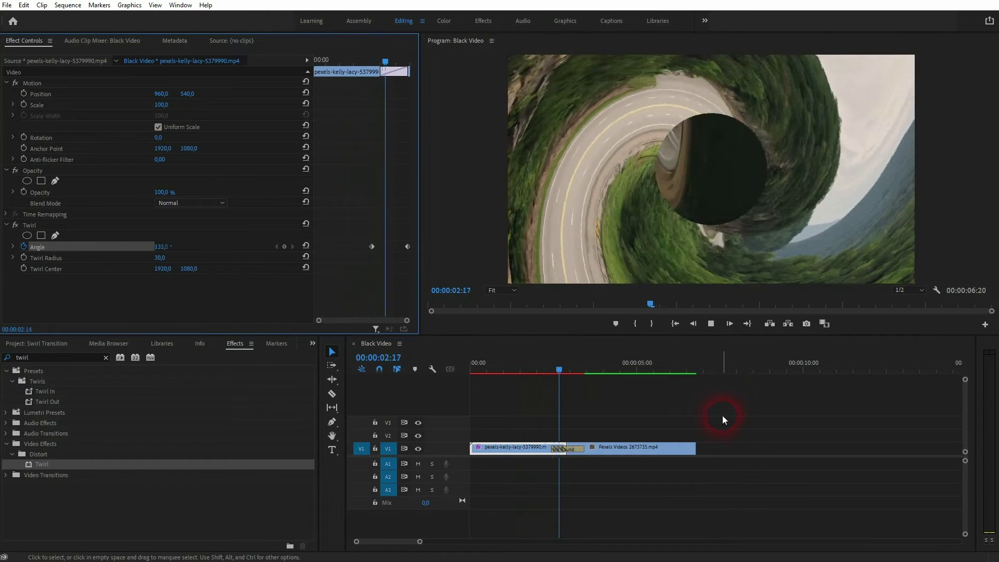
click(599, 370)
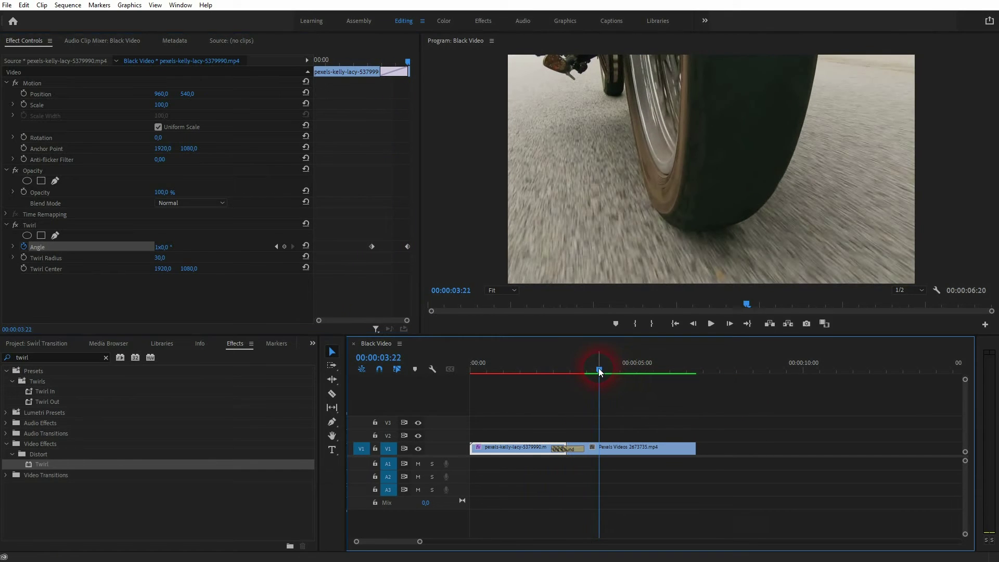
drag(600, 370, 557, 379)
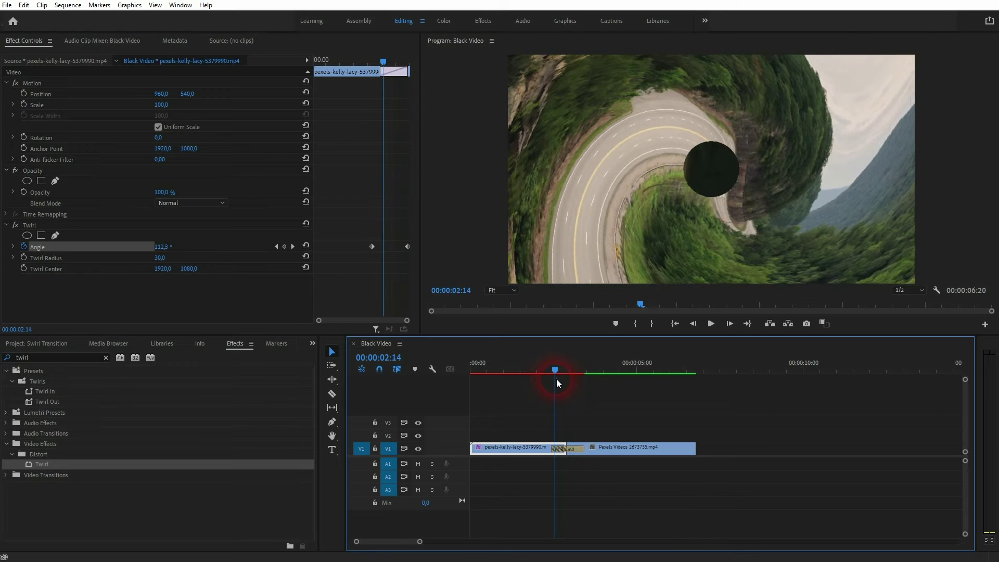
- Change the Twirl Radius from 30 to 35, then to 40
click(163, 258)
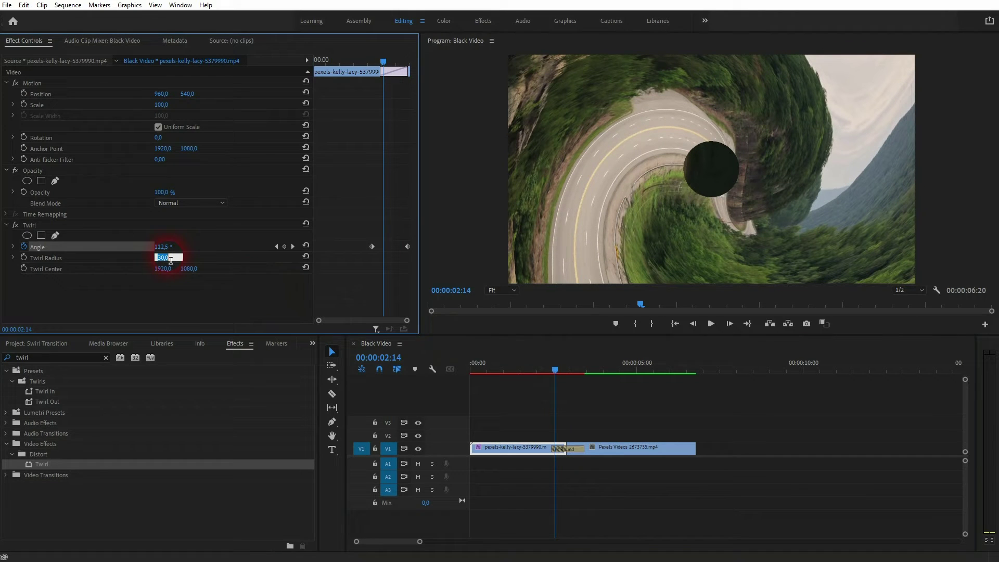
text(35)
key(Return)
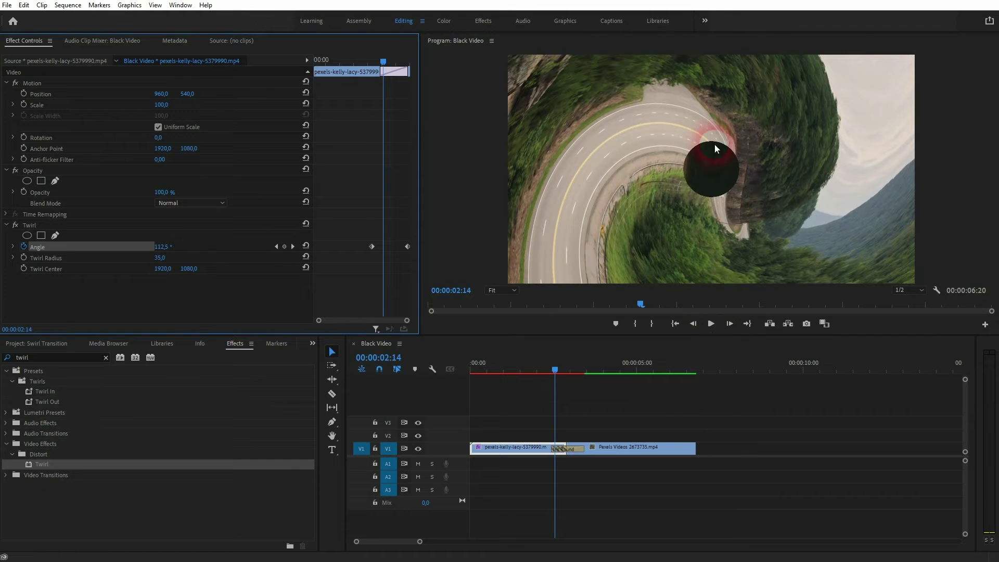
click(176, 279)
click(170, 259)
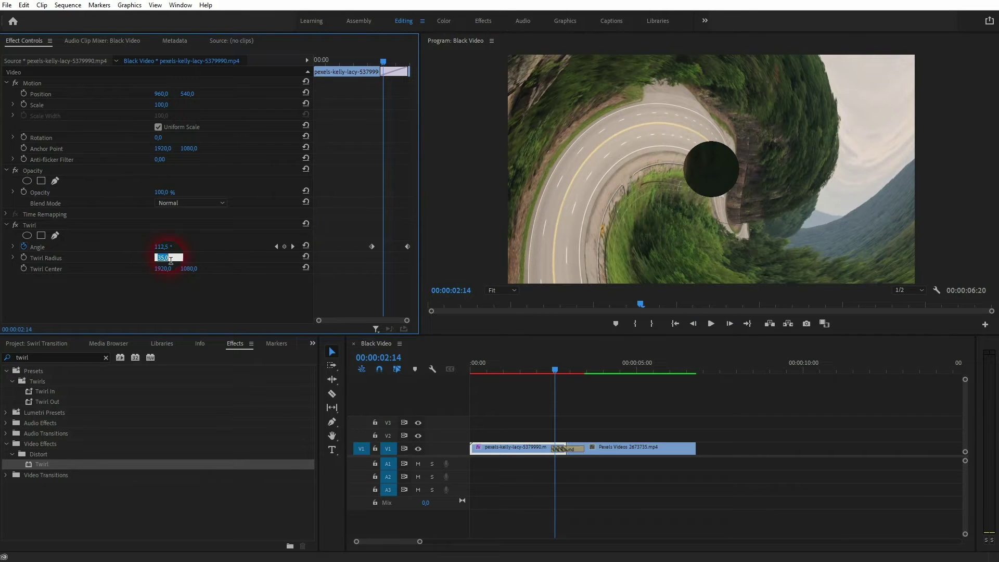
text(40)
key(Return)
click(652, 483)
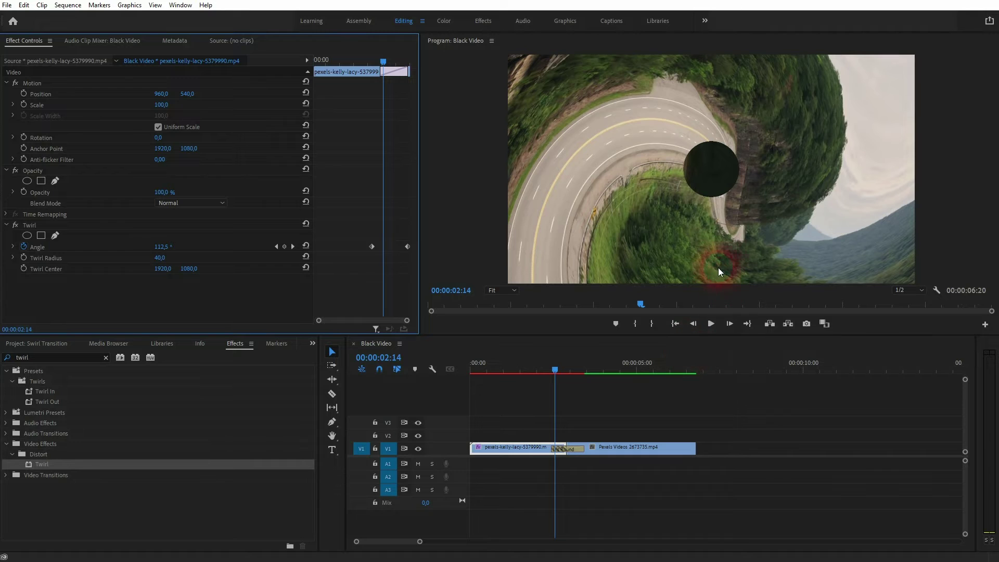
- Play back the twirl transition from 00:00:01:18, stopping around 00:00:03:03
click(555, 373)
drag(553, 368, 525, 369)
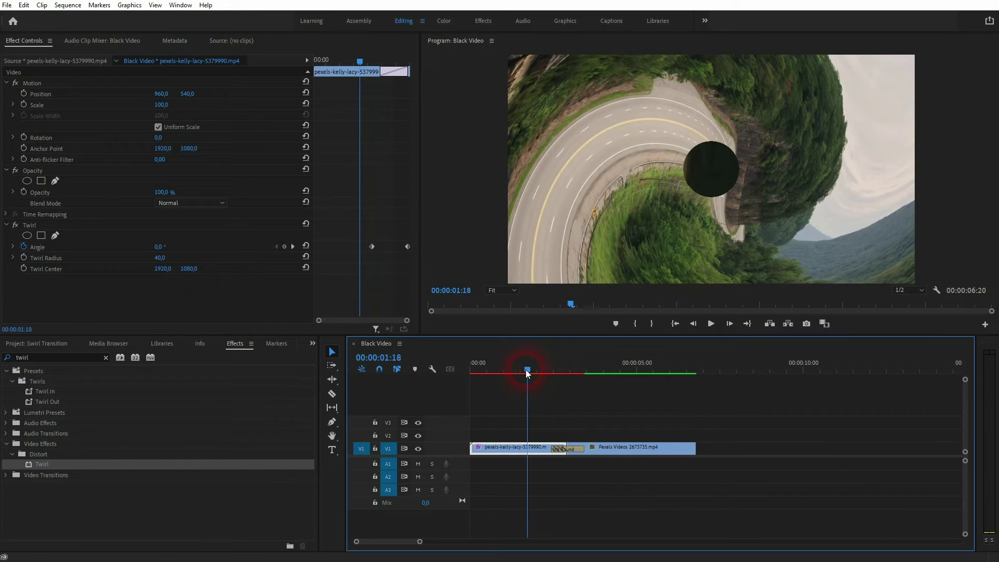
click(757, 395)
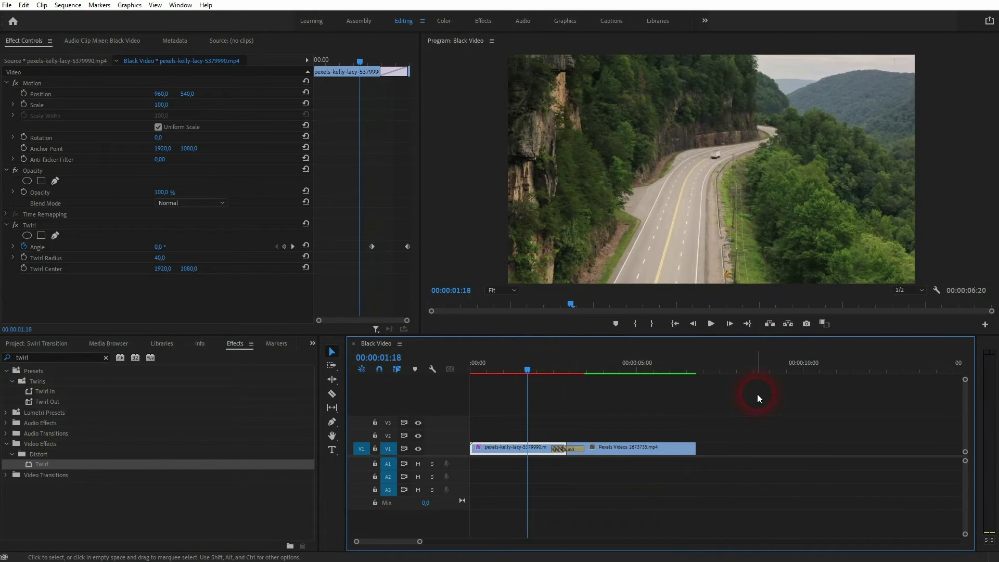
key(space)
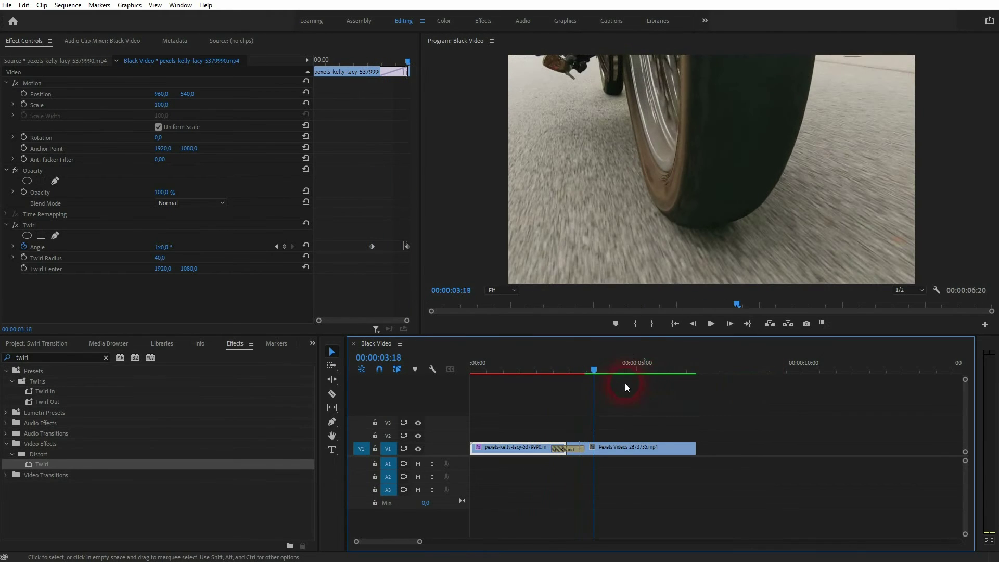
drag(589, 367, 548, 384)
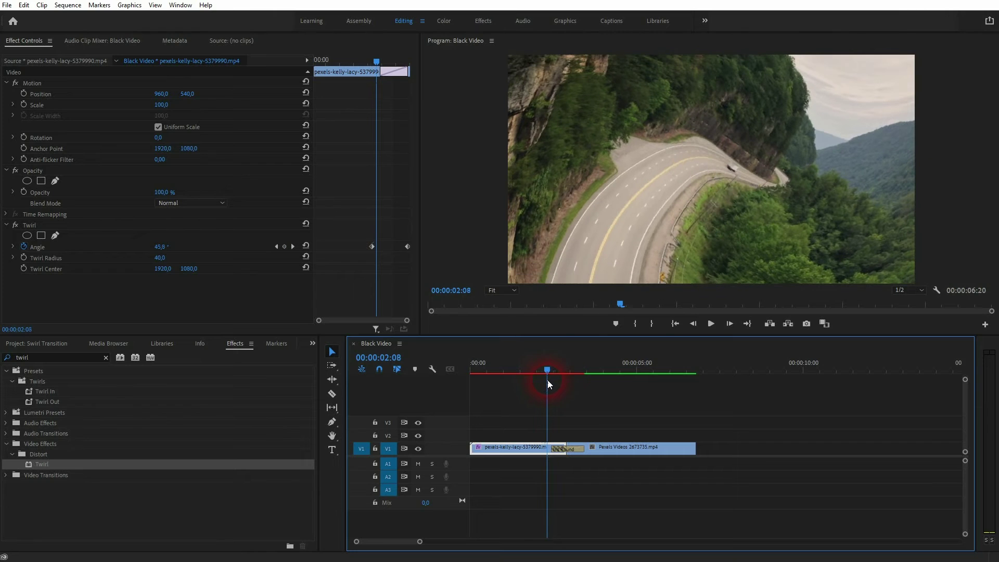
- Move the starting 0° Angle keyframe to 00:00:02:10
click(429, 239)
click(379, 62)
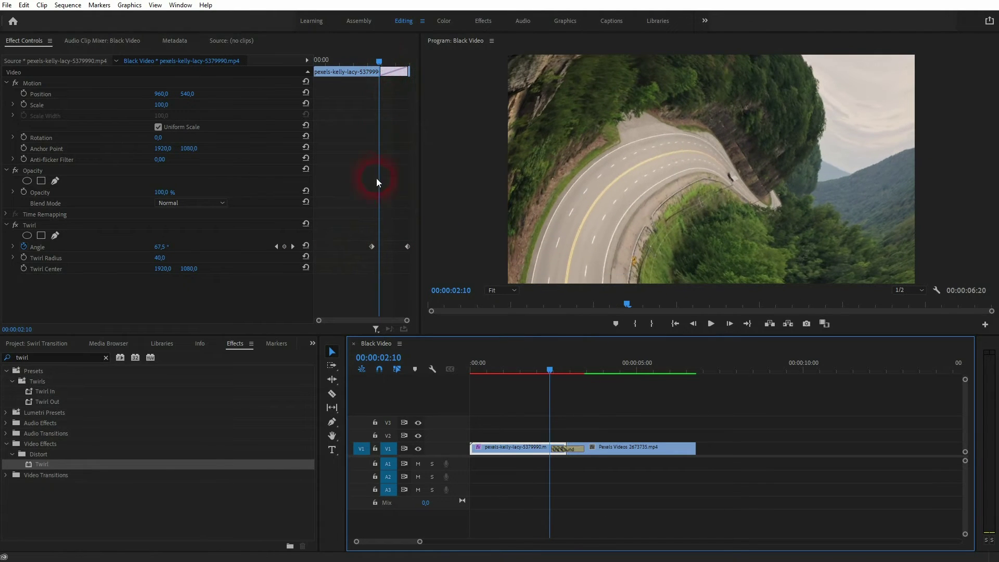
drag(372, 247, 379, 246)
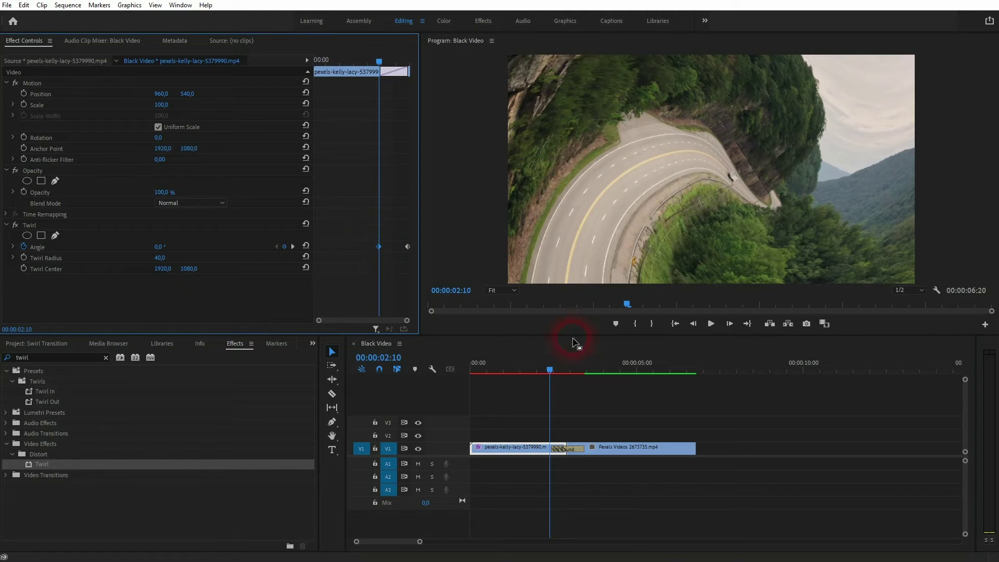
- Replay the revised twirl transition from 00:00:01:20
click(551, 367)
drag(552, 368, 532, 371)
click(736, 410)
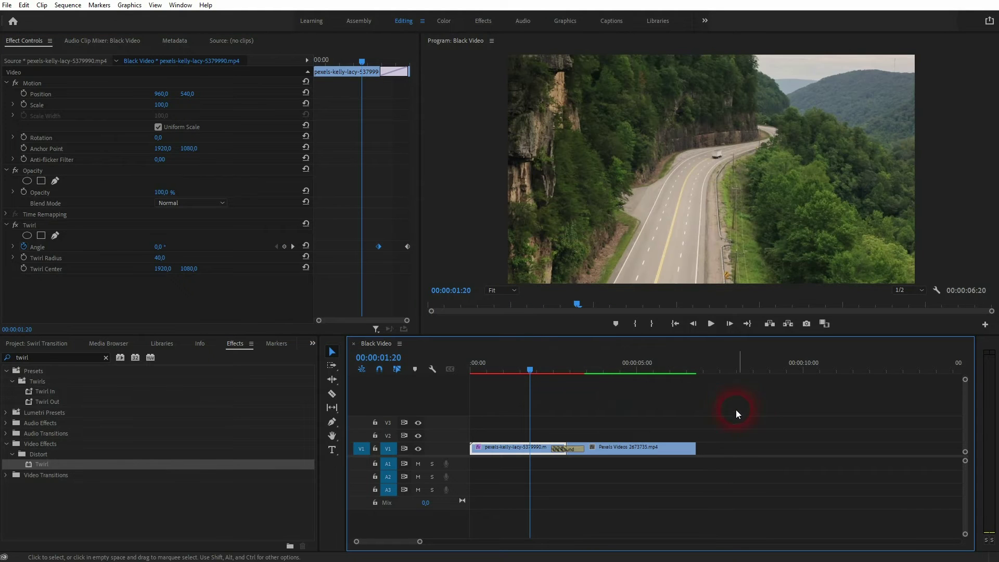
key(space)
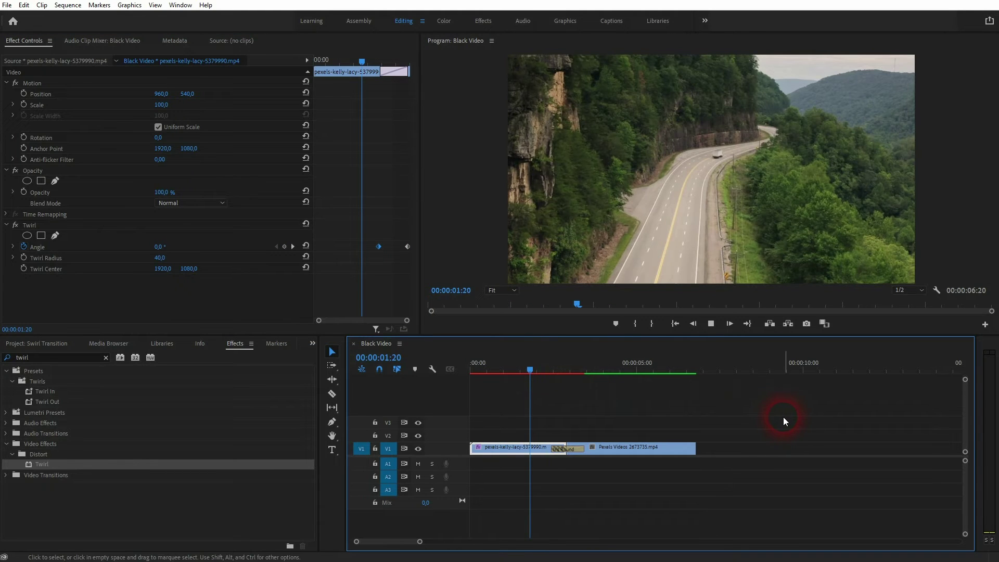
key(space)
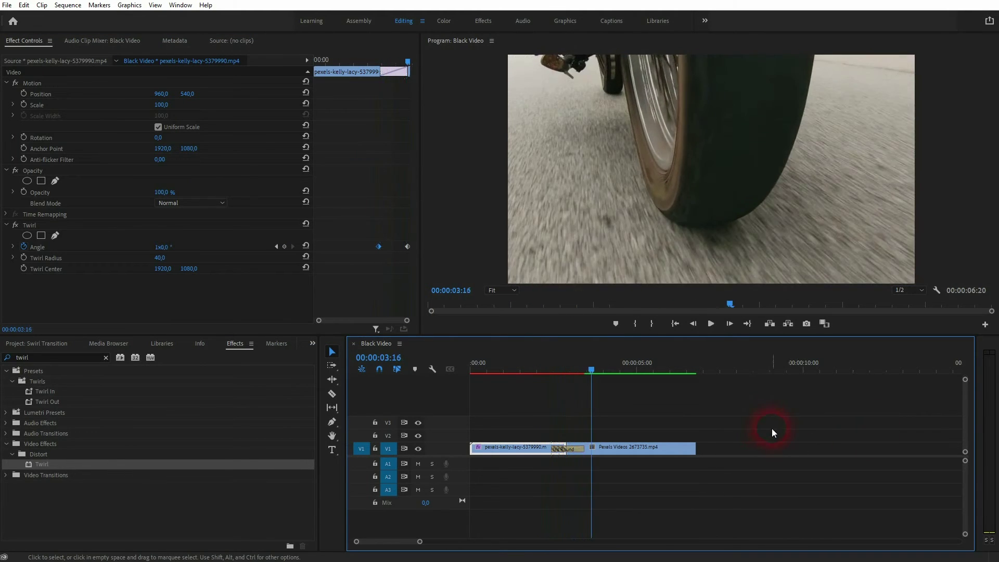
- Scrub to a strongly twirled frame and zoom the Program monitor out to 10%
drag(593, 369, 560, 379)
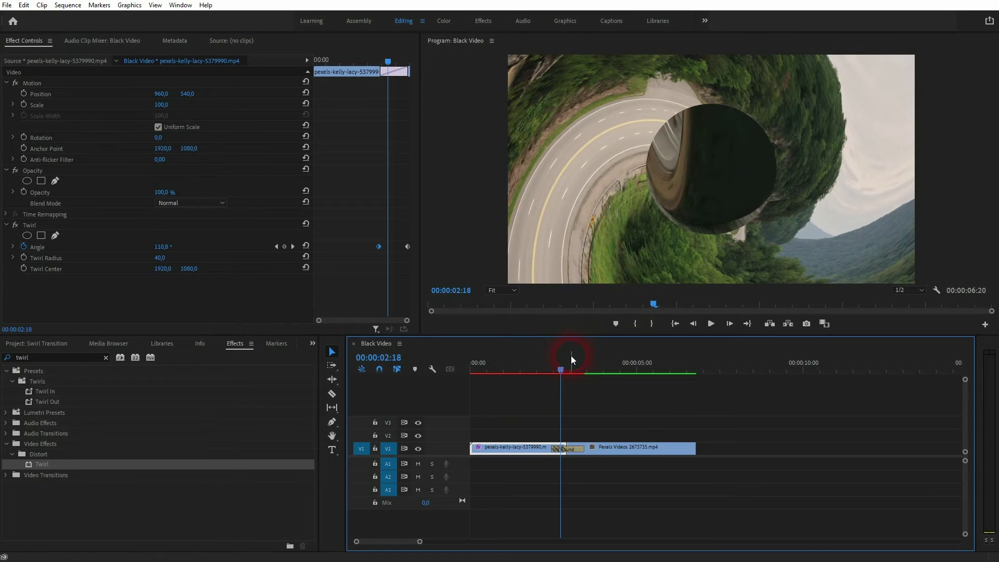
click(504, 293)
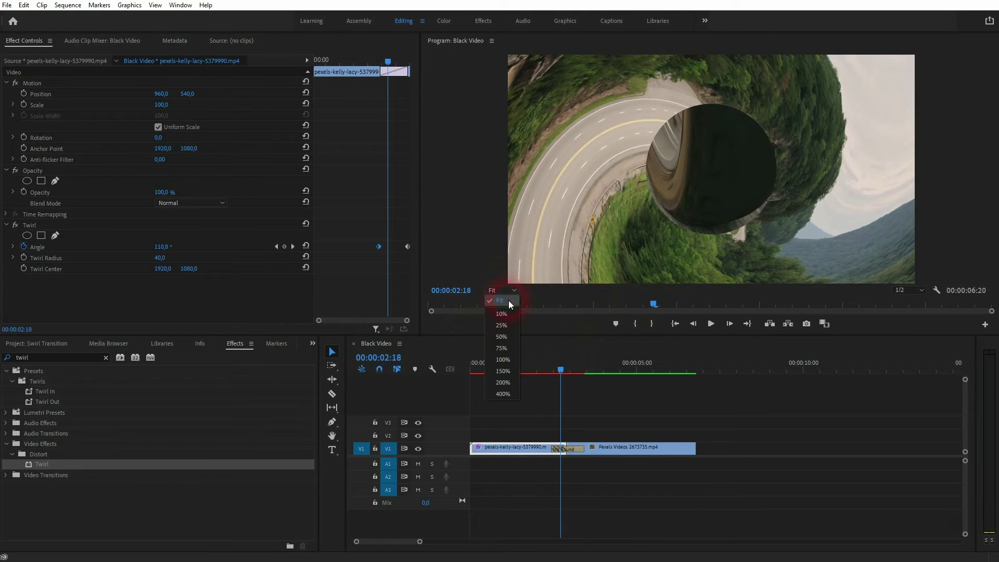
click(507, 310)
- At 00:00:02:00, set the first road clip's Motion Scale to 50
click(562, 369)
drag(562, 366, 537, 370)
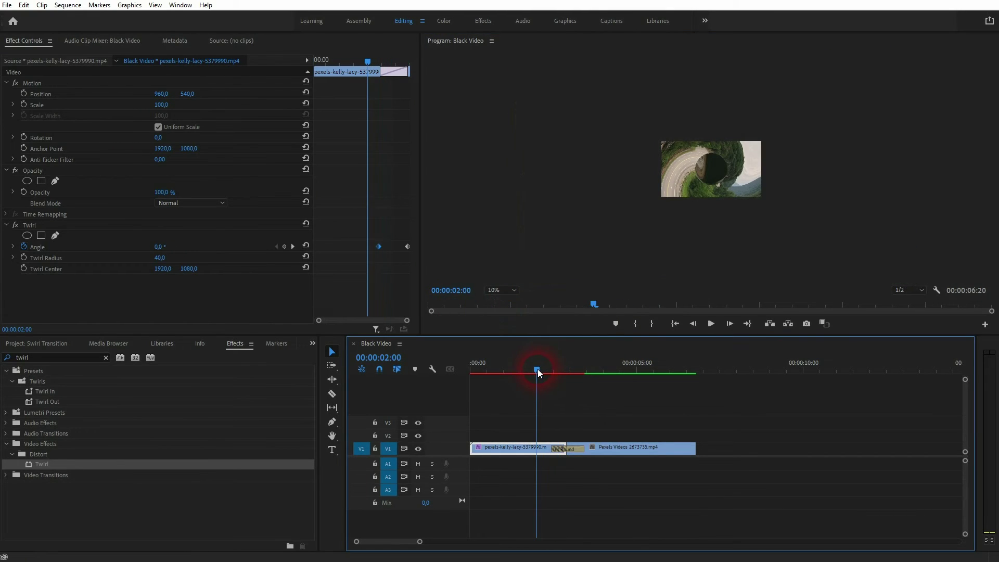
click(748, 191)
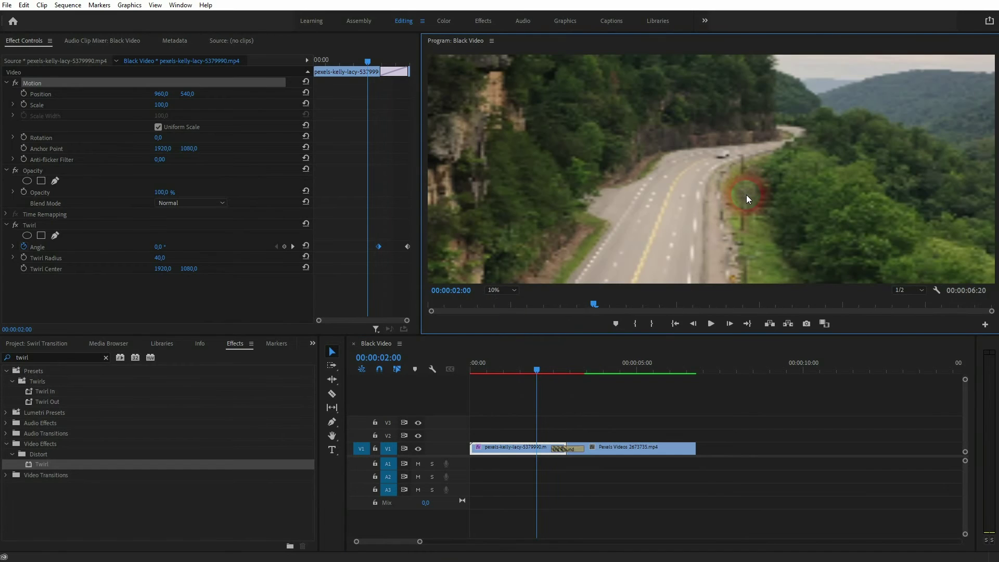
click(747, 195)
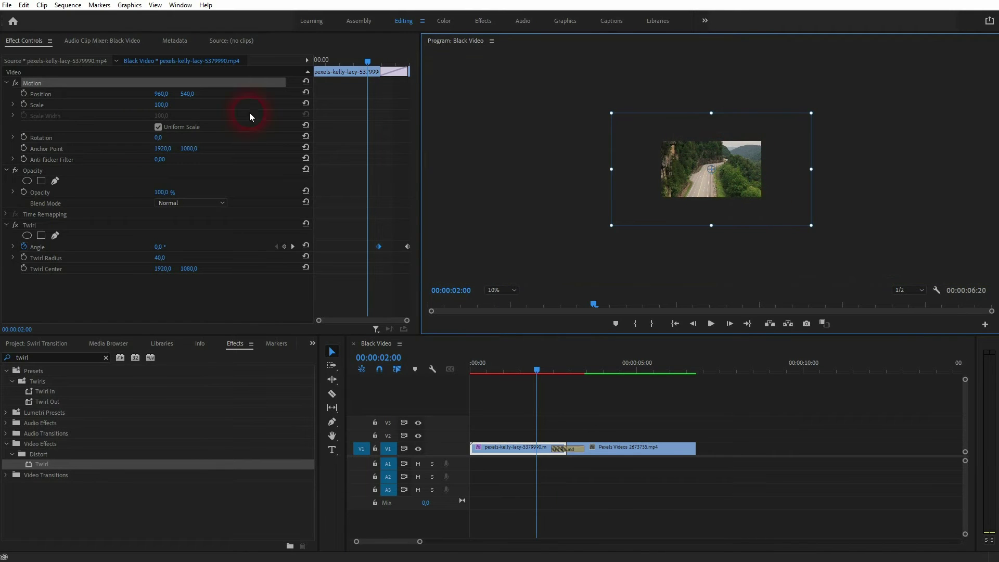
click(163, 105)
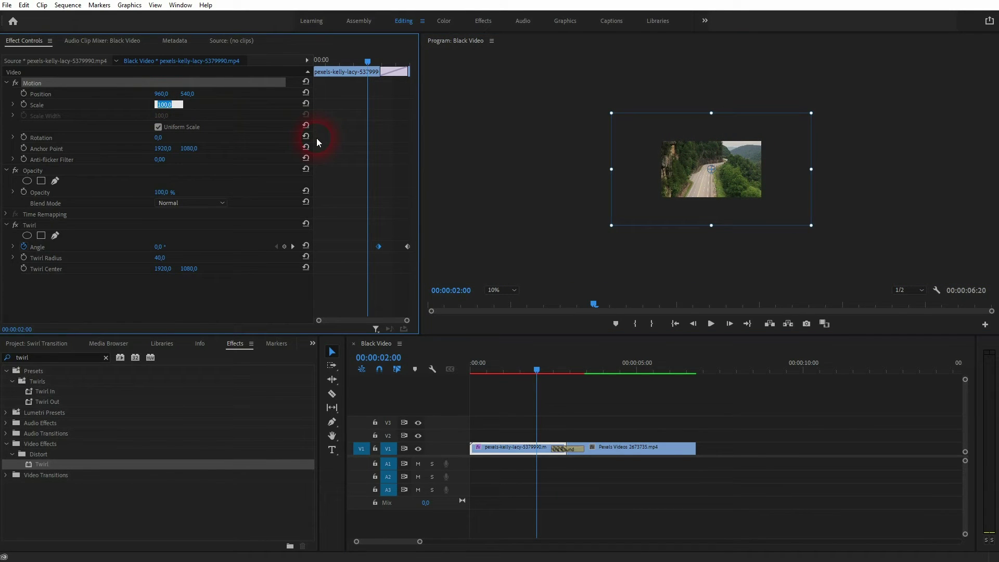
text(50)
key(Return)
click(791, 223)
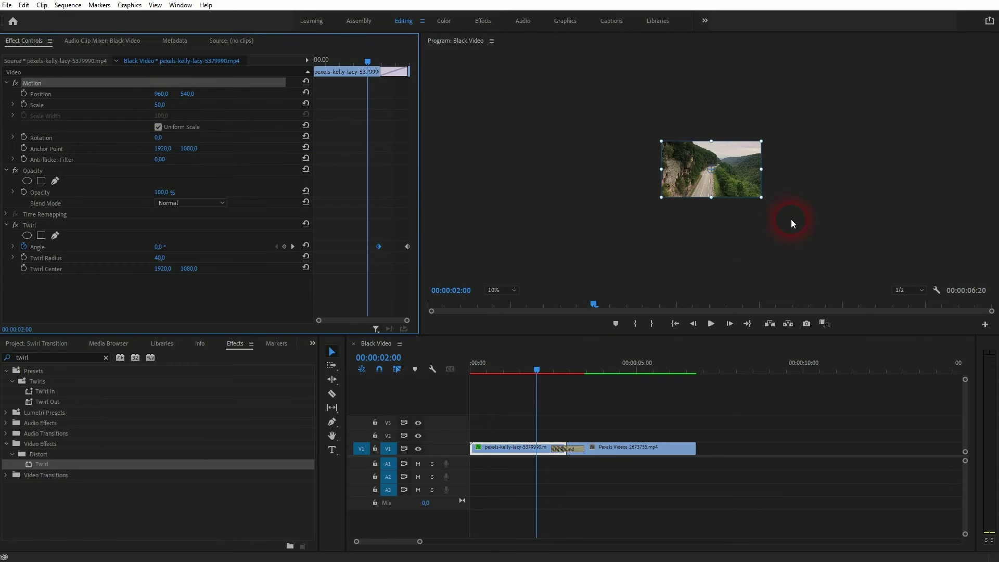
- Return the monitor zoom to Fit and scrub forward to check the twirl at 50 scale
click(507, 303)
click(504, 291)
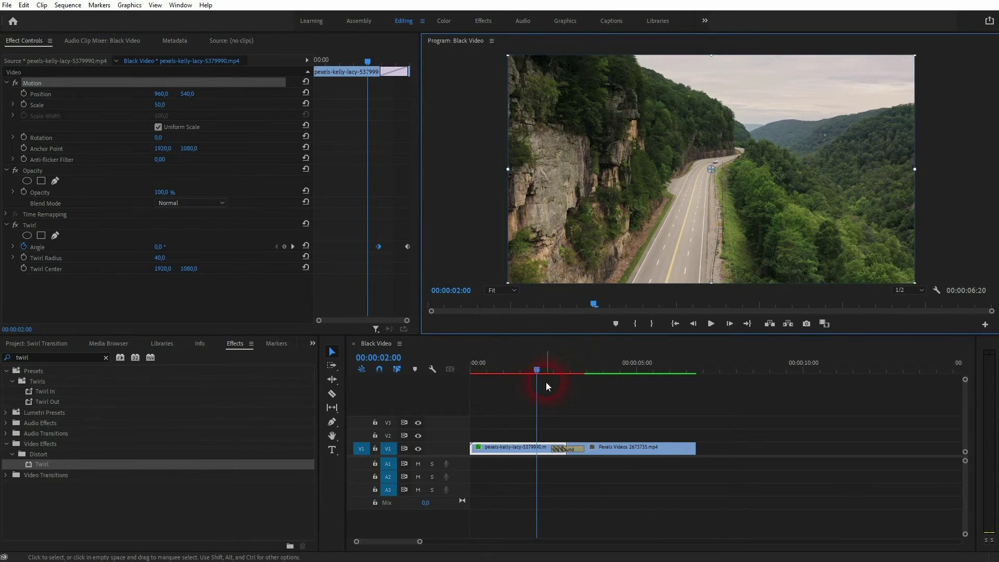
drag(536, 369, 555, 379)
click(641, 404)
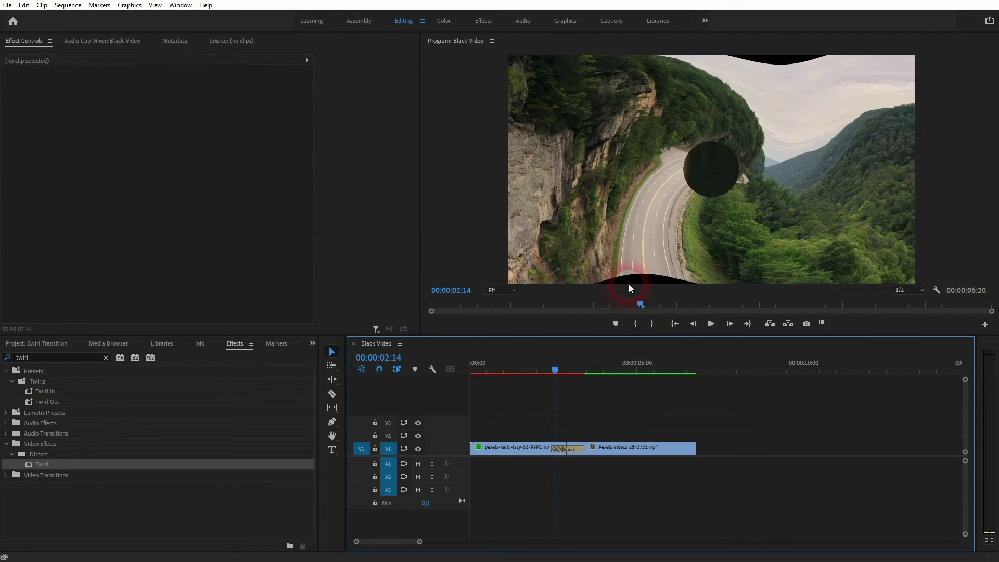
drag(561, 370, 557, 369)
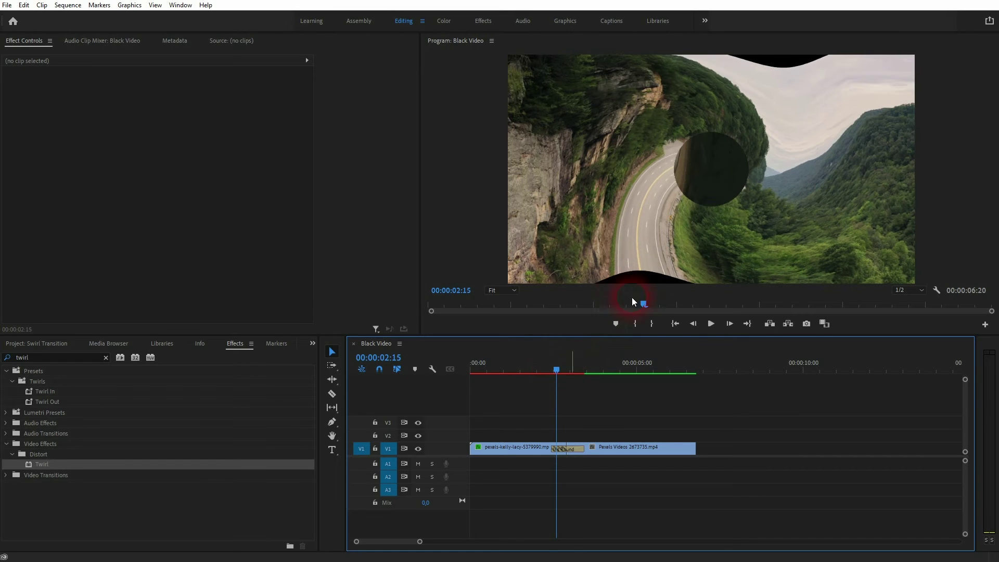
key(Right)
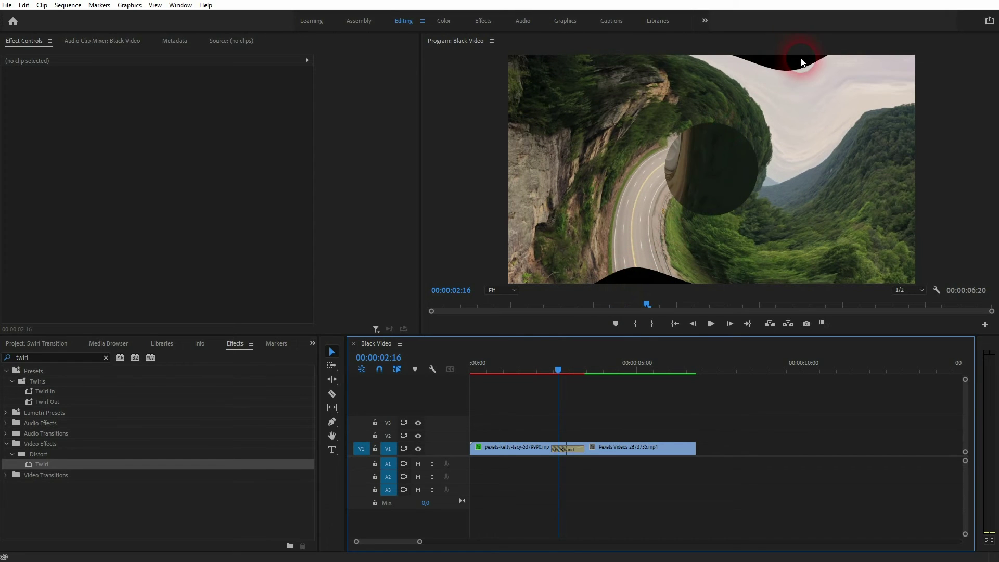
click(508, 448)
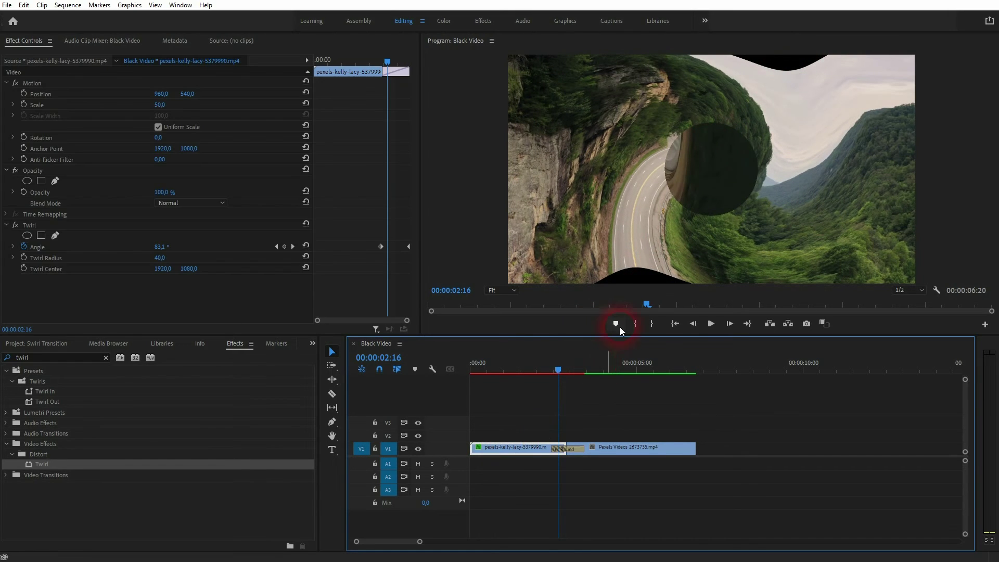
key(Left)
key(Left)
key(Left)
key(Left)
key(Left)
key(Left)
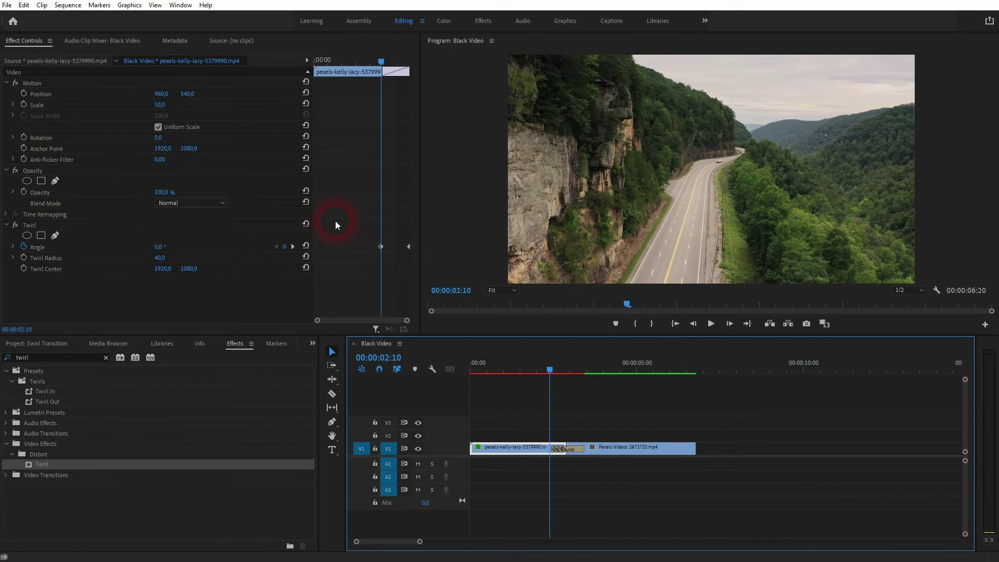
- Keyframe Scale at 50 at 00:00:02:10 and 150 at 00:00:03:11
click(24, 104)
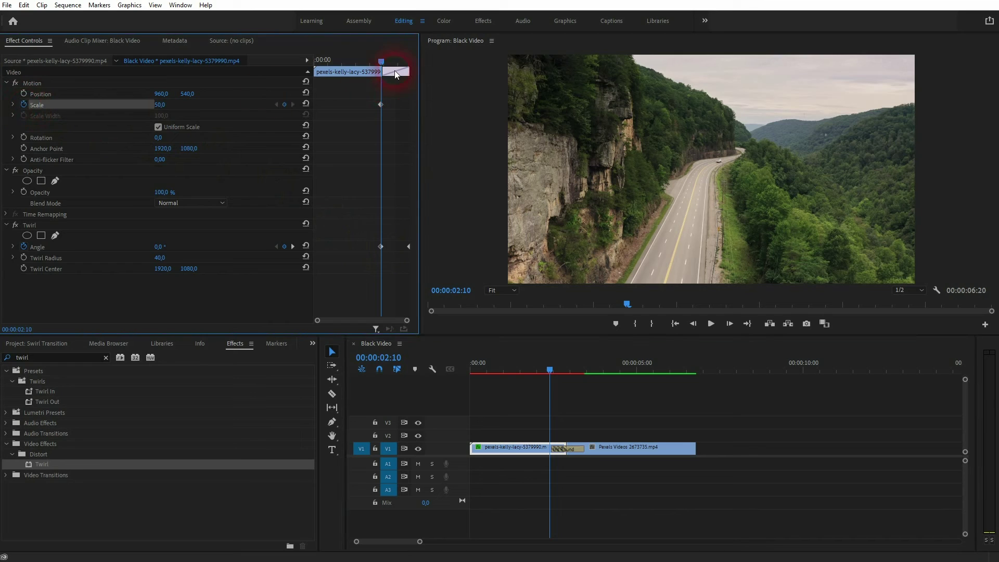
click(292, 246)
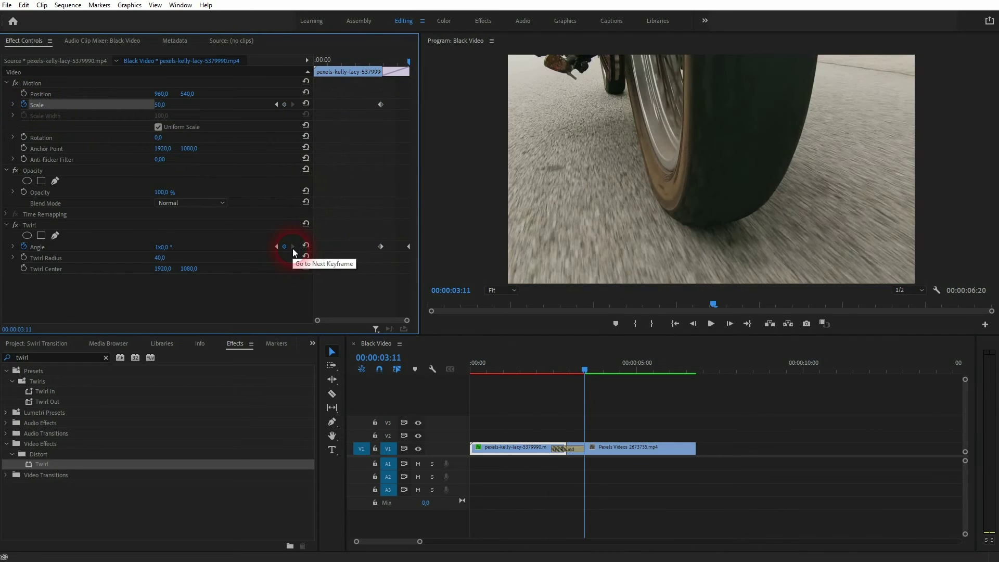
click(169, 105)
text(15)
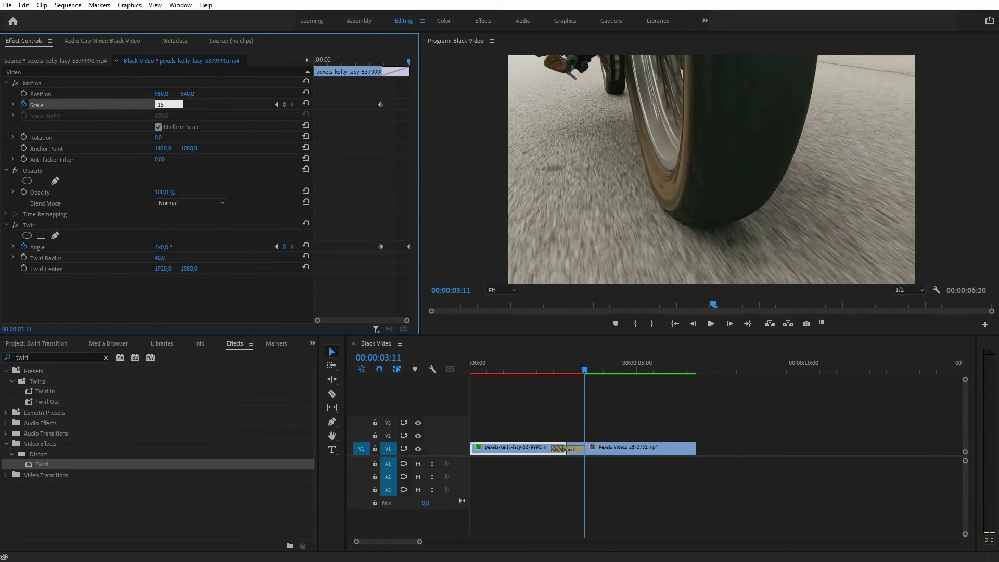
text(0)
click(407, 191)
- Play back from 00:00:01:15 and scrub through the twirl frames to check the zoom
drag(408, 61, 359, 62)
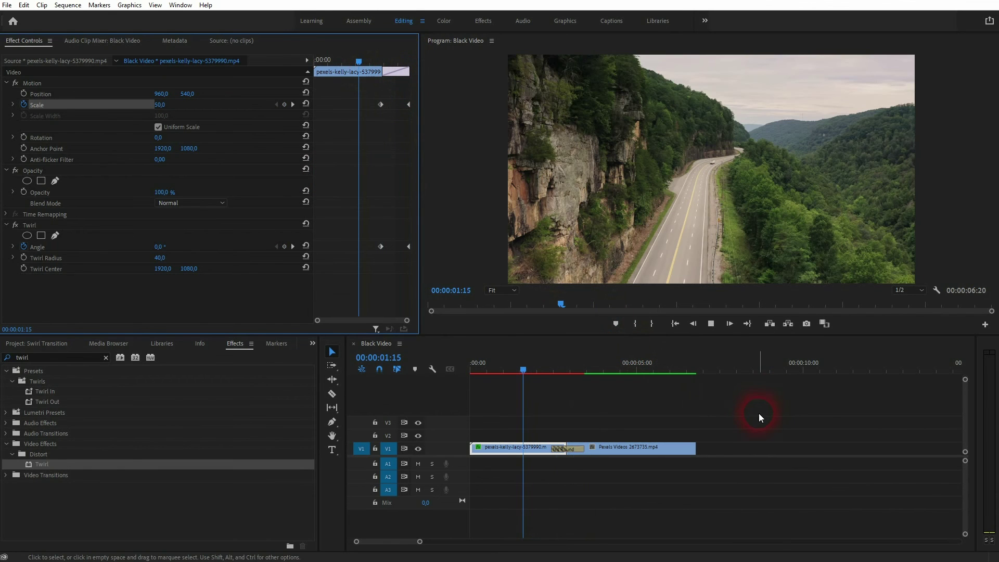
key(space)
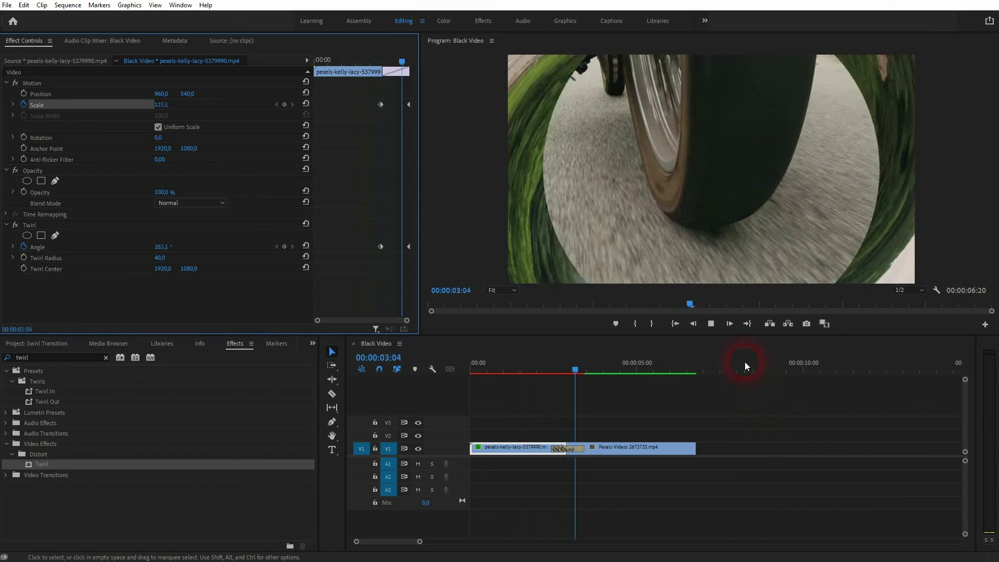
key(space)
click(579, 368)
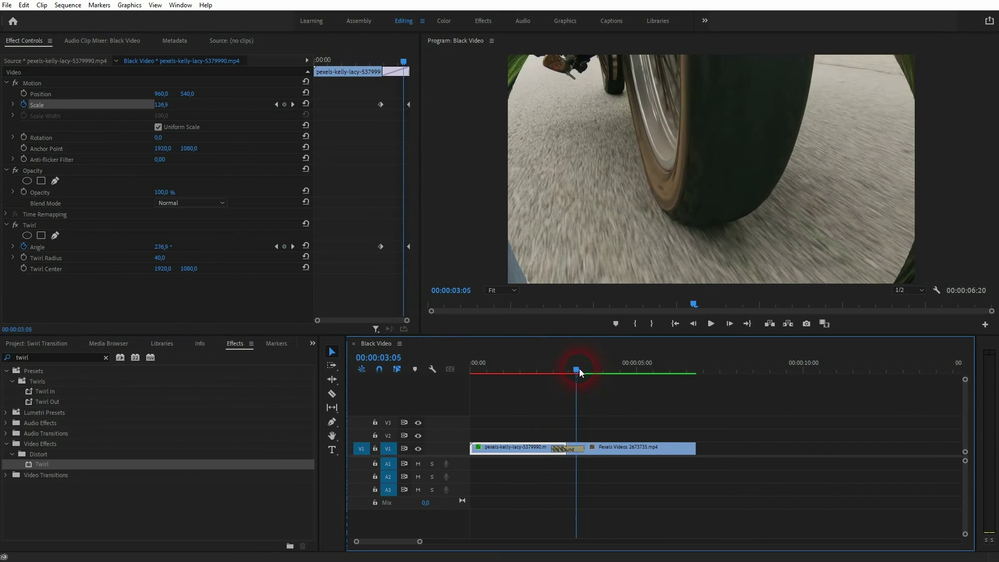
drag(579, 368, 547, 374)
click(635, 324)
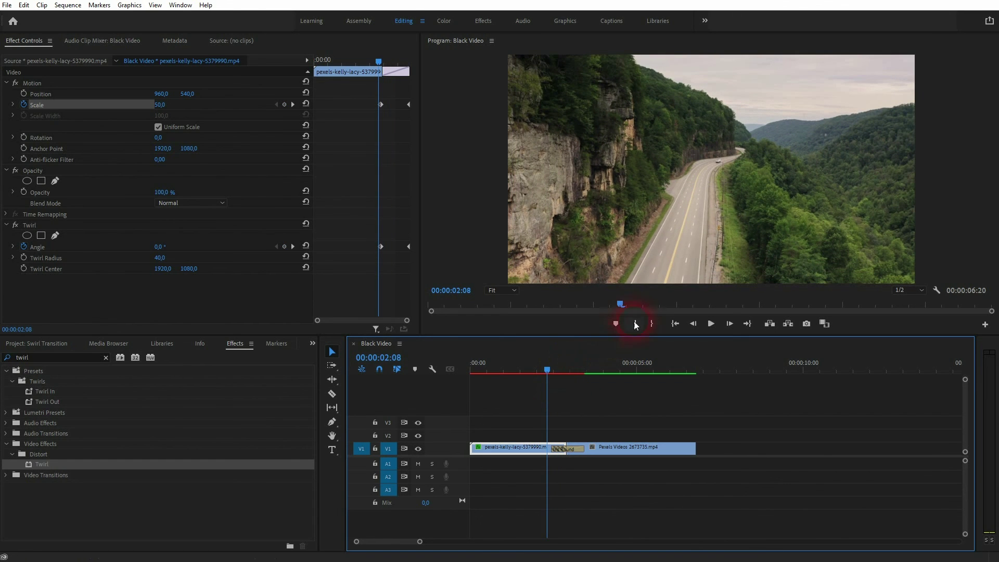